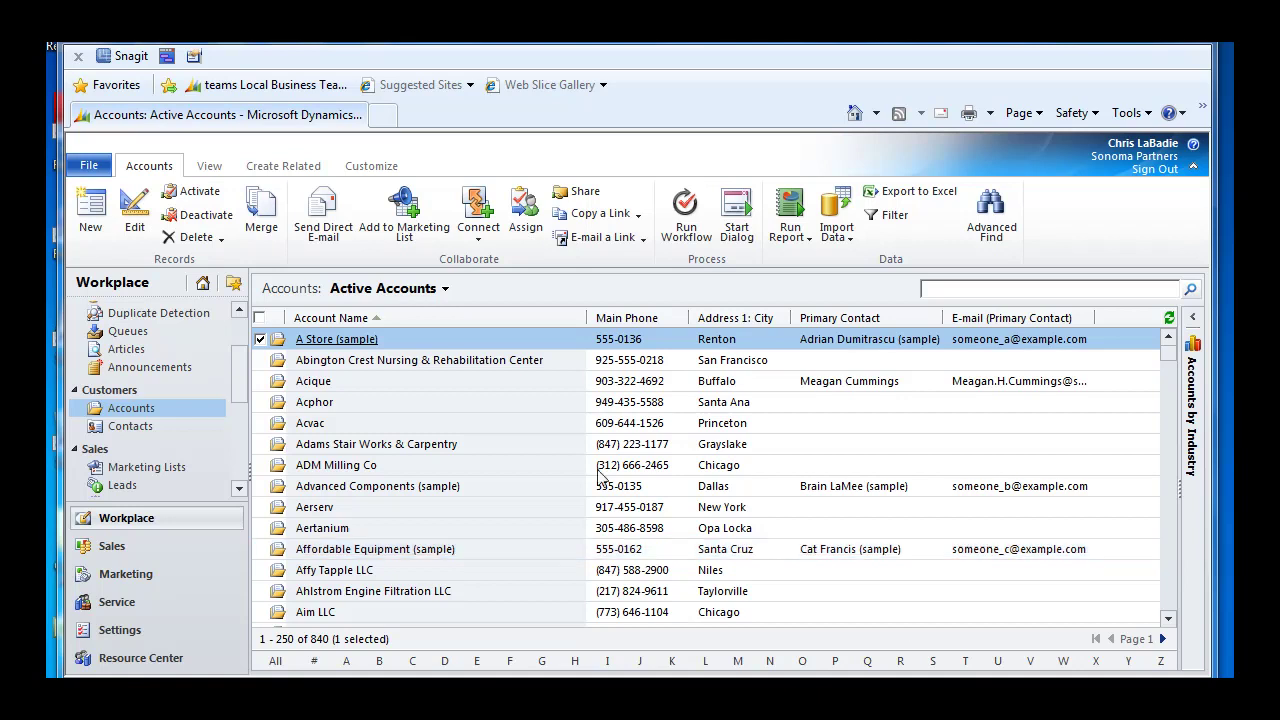
Create and save the ABC Corp account, then reopen its record from Active Accounts
{"action": "left_click", "coordinate": [91, 210]}
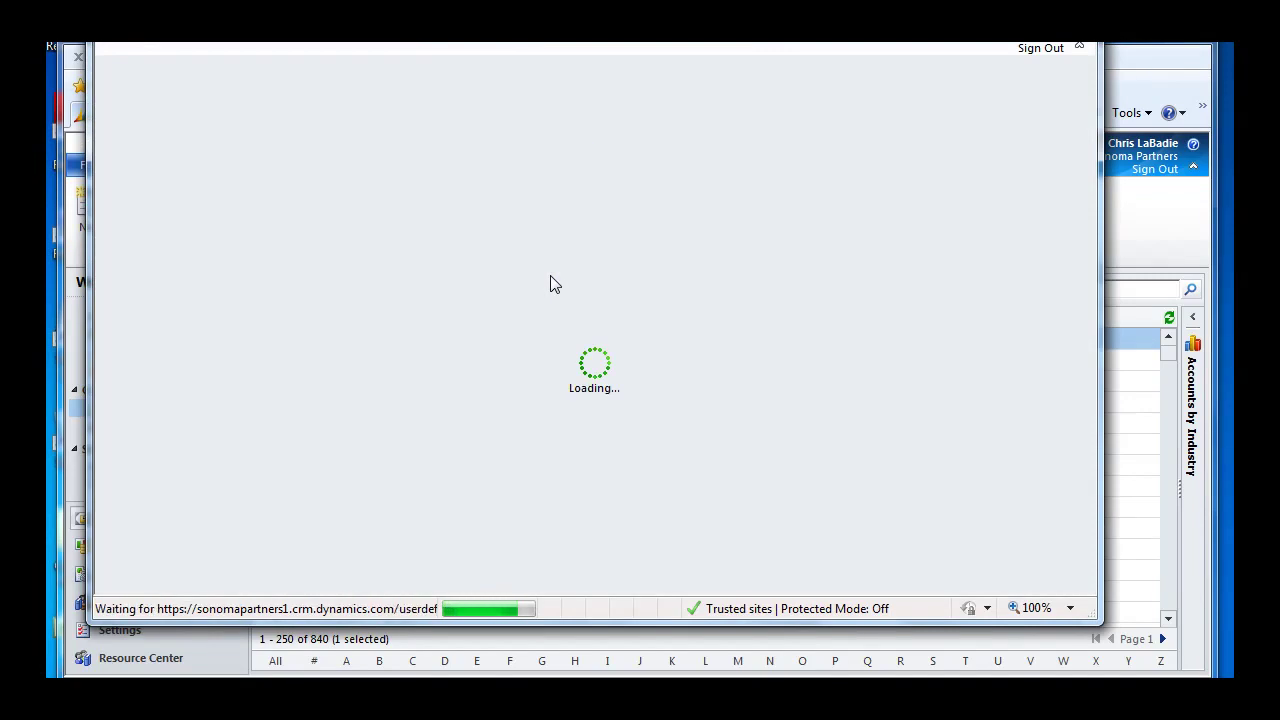
{"action": "type", "text": "ABC Corp"}
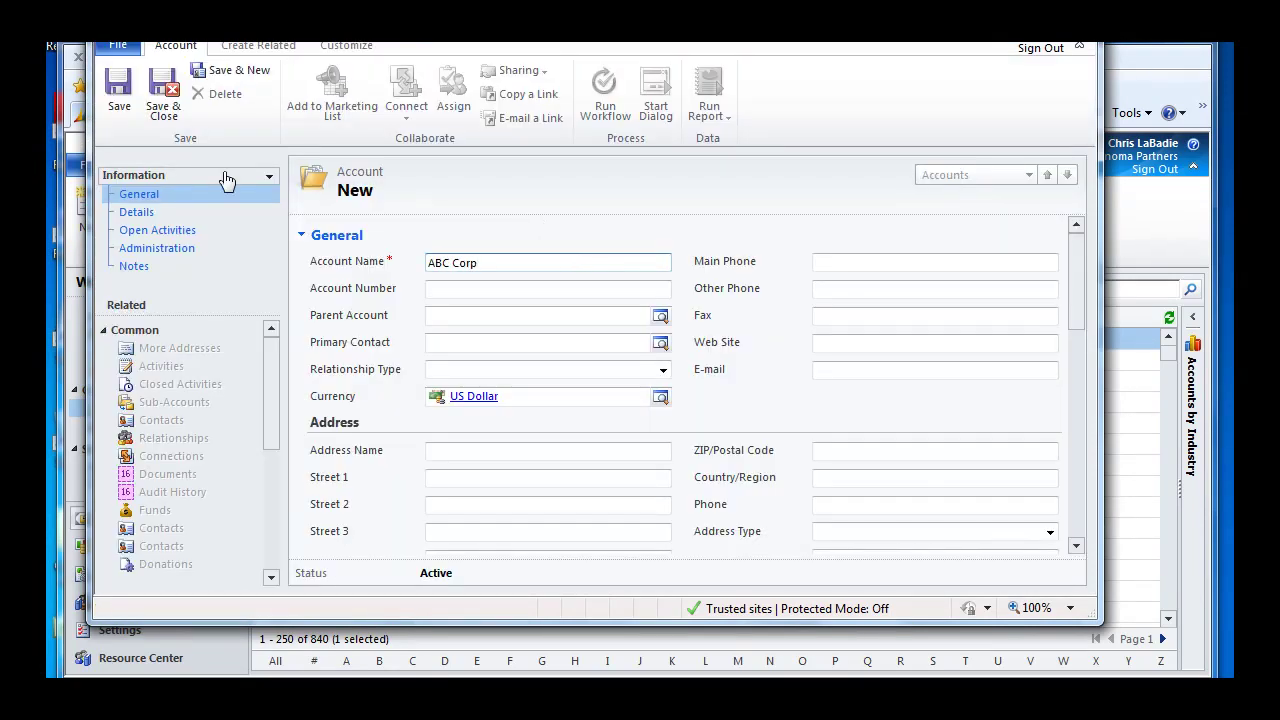
{"action": "left_click", "coordinate": [158, 96]}
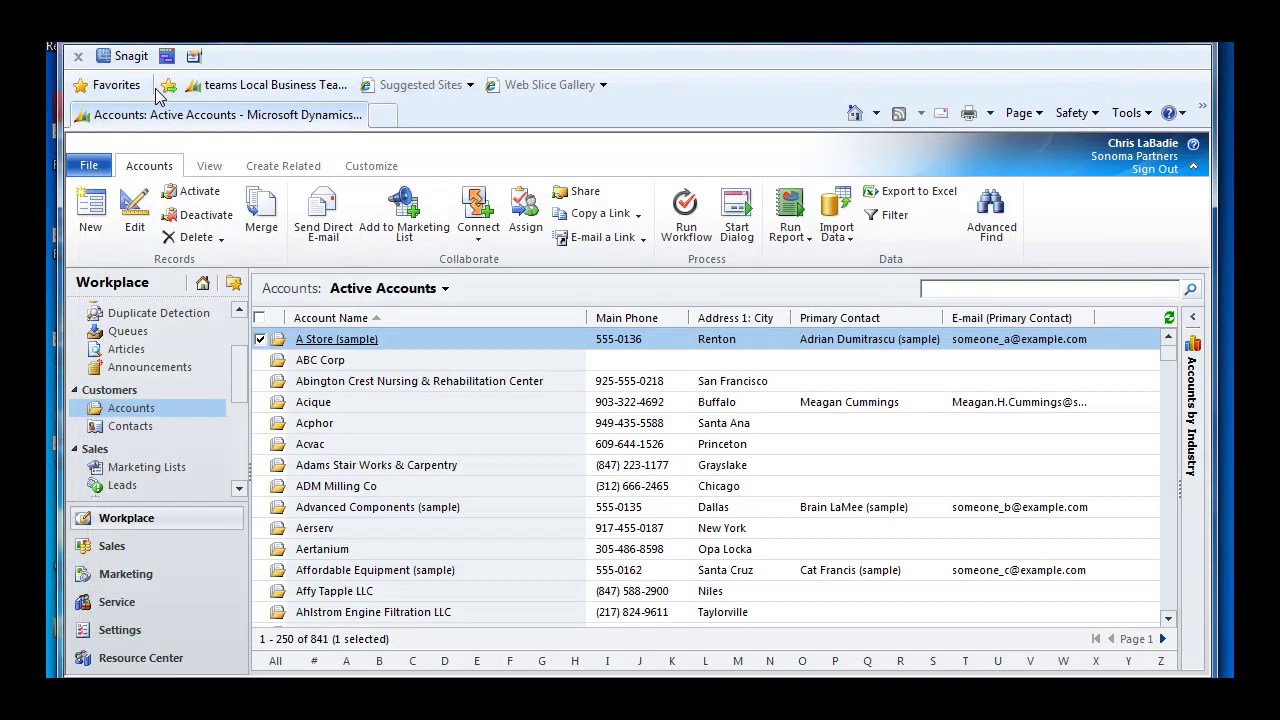
{"action": "double_click", "coordinate": [314, 362]}
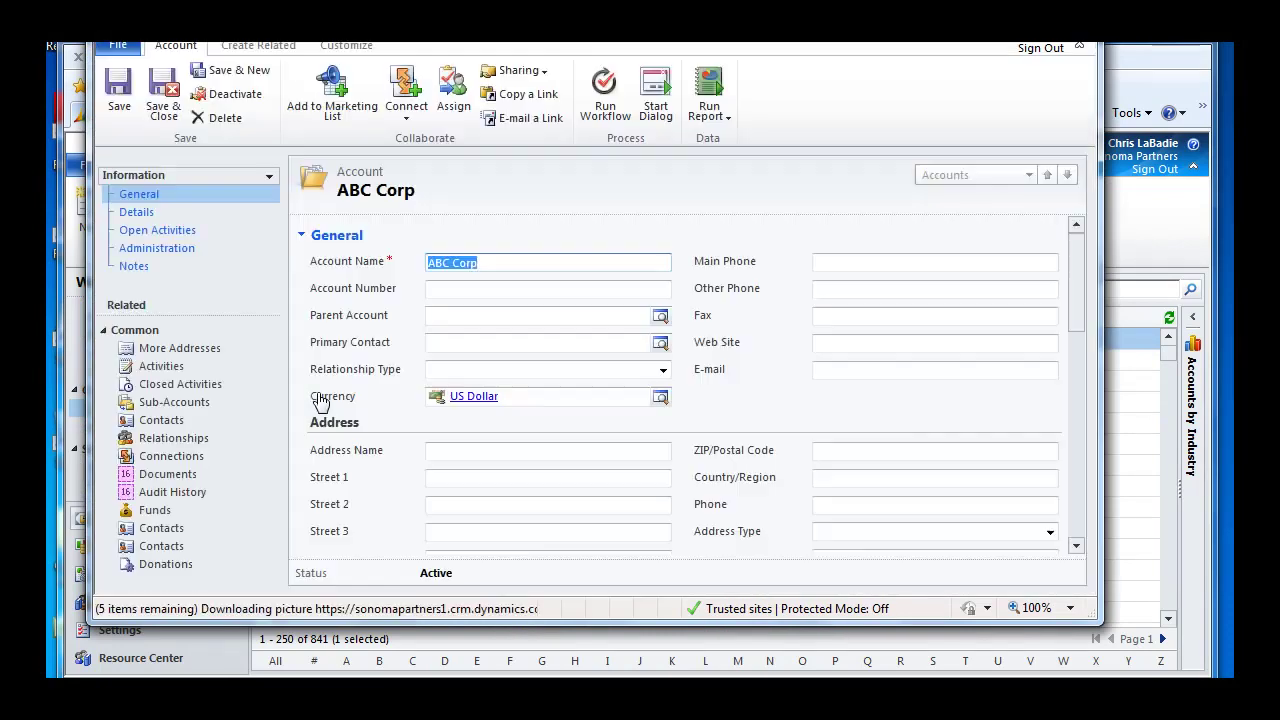
{"action": "scroll", "coordinate": [230, 420], "scroll_direction": "down", "scroll_amount": 2}
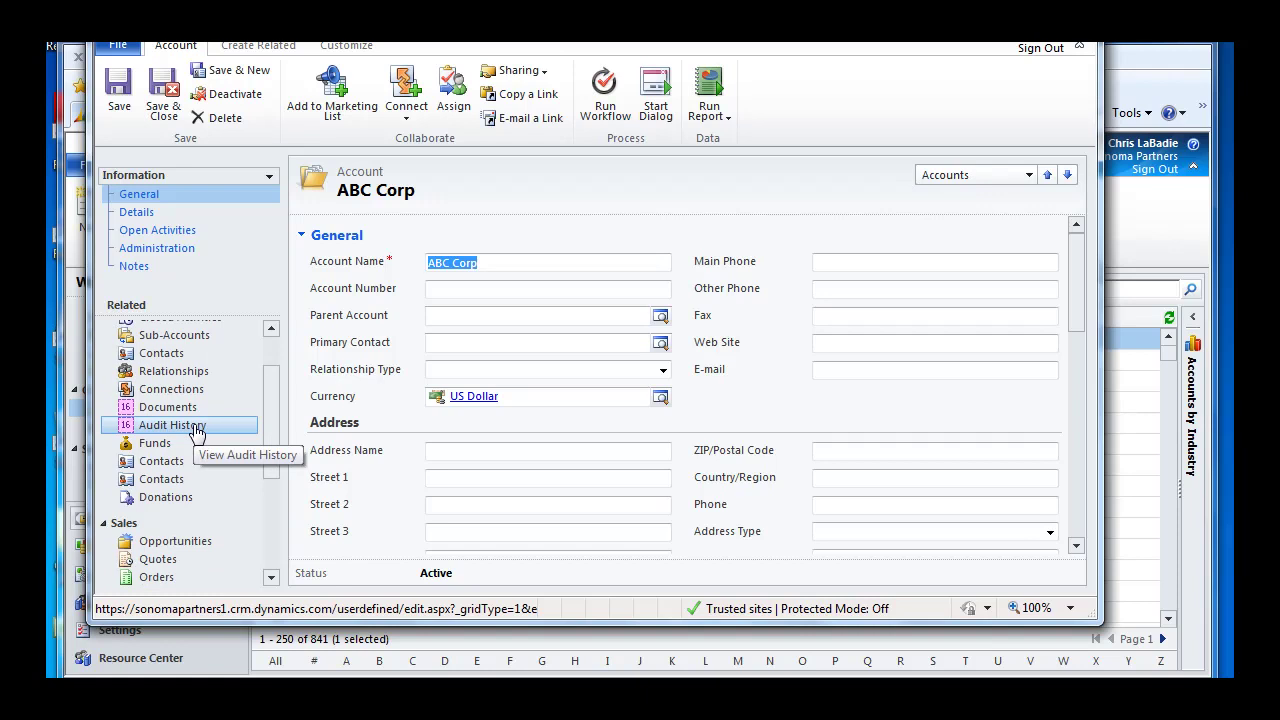
Open ABC Corp's Audit History and scroll to its single Create entry
{"action": "left_click", "coordinate": [197, 432]}
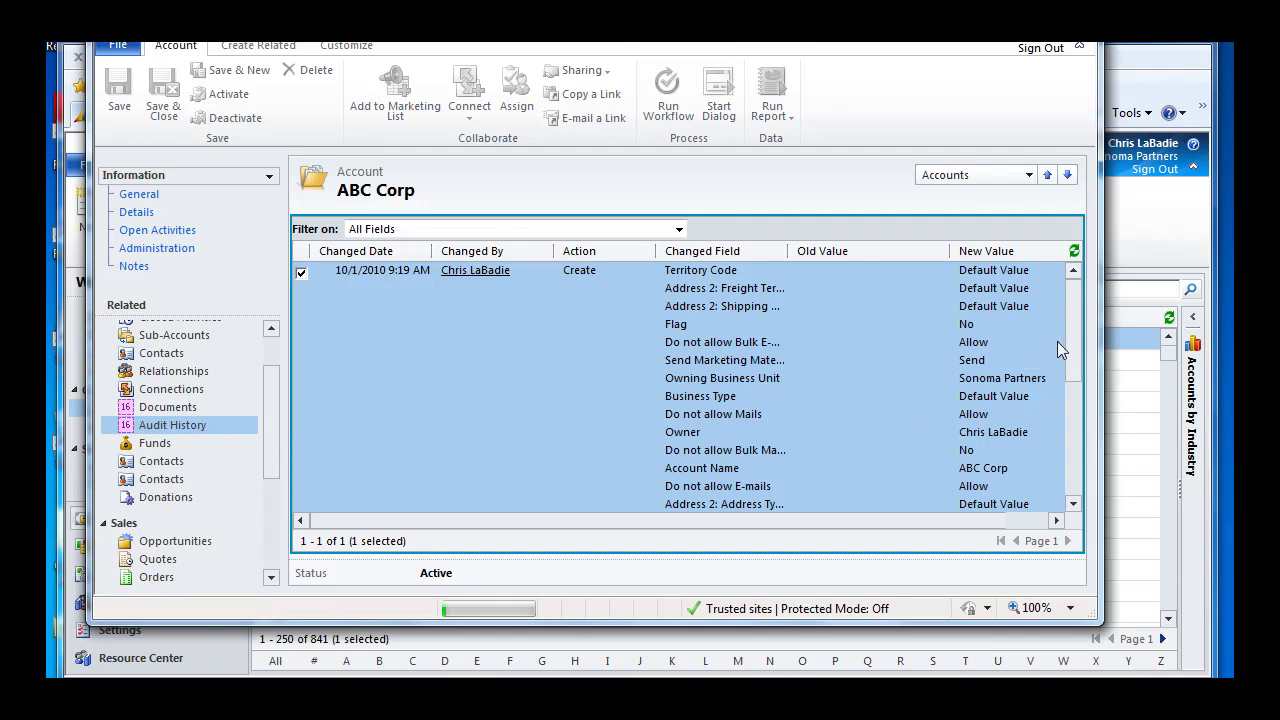
{"action": "mouse_move", "coordinate": [1068, 342]}
{"action": "left_mouse_down"}
{"action": "mouse_move", "coordinate": [1077, 454]}
{"action": "mouse_move", "coordinate": [1076, 355]}
{"action": "left_mouse_up"}
{"action": "mouse_move", "coordinate": [1075, 297]}
{"action": "left_mouse_down"}
{"action": "mouse_move", "coordinate": [1075, 449]}
{"action": "mouse_move", "coordinate": [1070, 272]}
{"action": "left_mouse_up"}
{"action": "left_click", "coordinate": [152, 195]}
{"action": "left_click", "coordinate": [860, 263]}
{"action": "type", "text": "(312) 555-4444"}
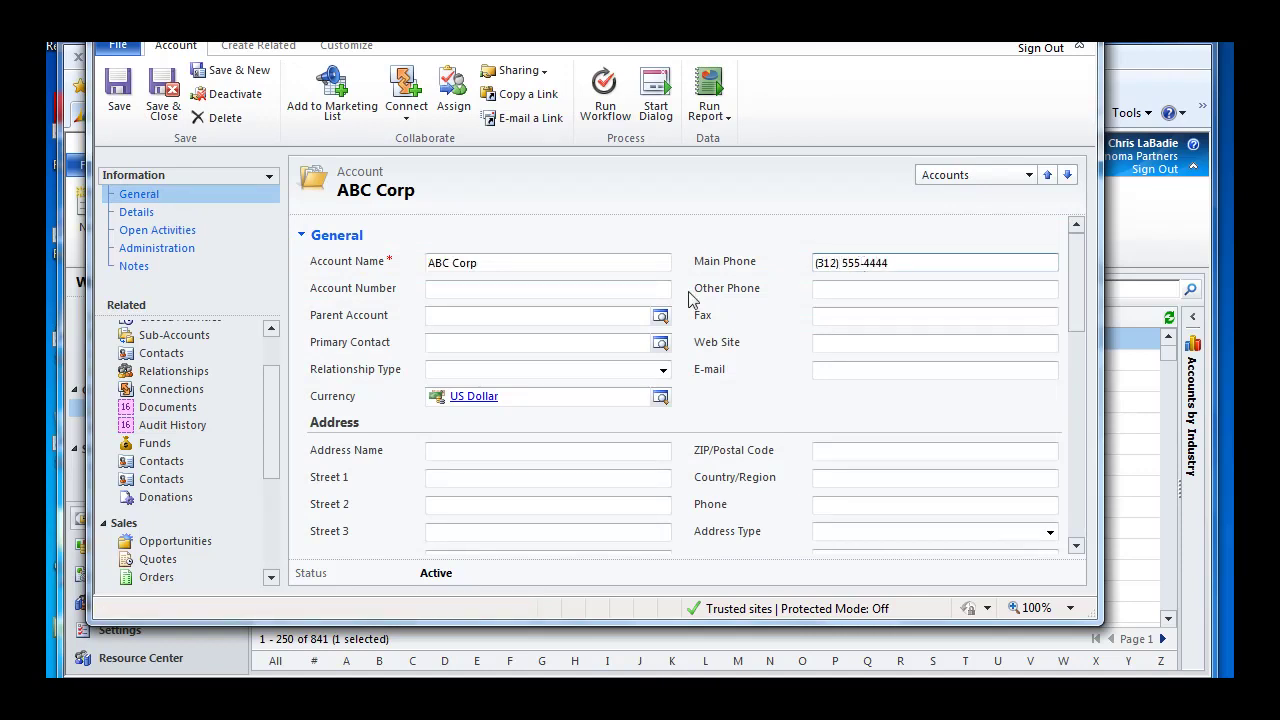
{"action": "left_click", "coordinate": [627, 289]}
{"action": "type", "text": "123"}
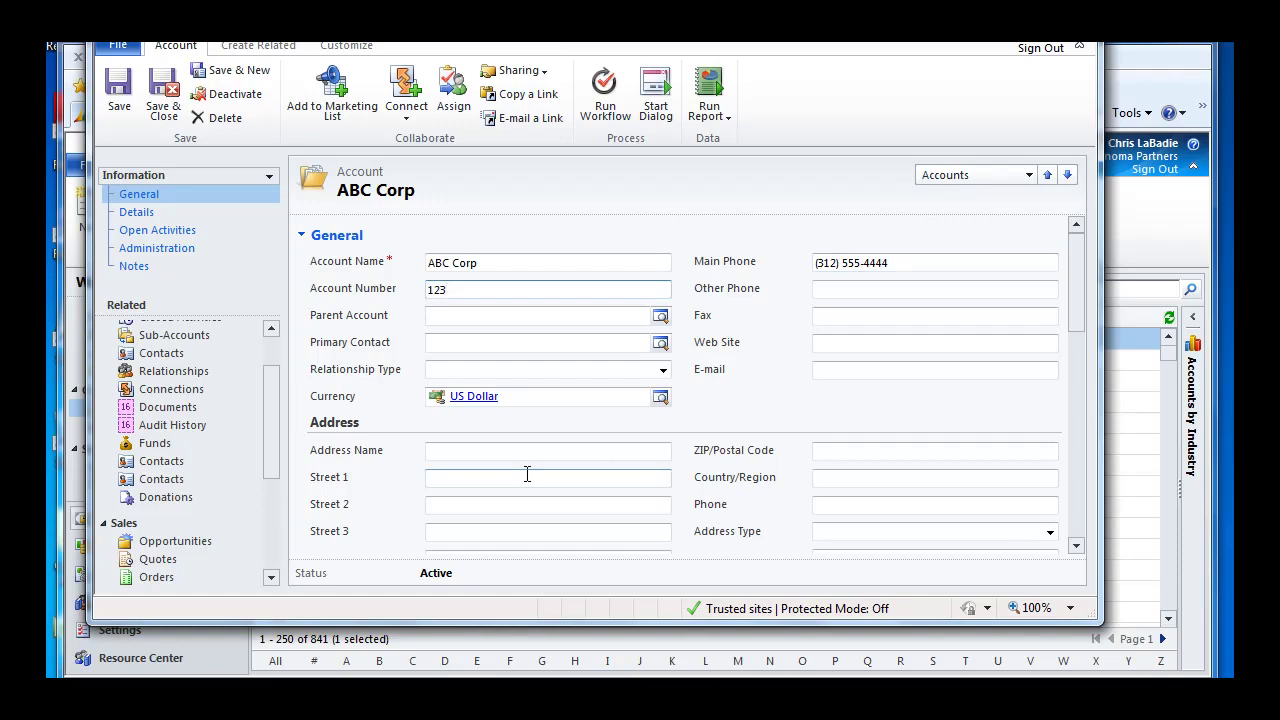
{"action": "left_click", "coordinate": [857, 482]}
{"action": "type", "text": "IL"}
{"action": "left_click_drag", "start_coordinate": [1070, 300], "coordinate": [1075, 388]}
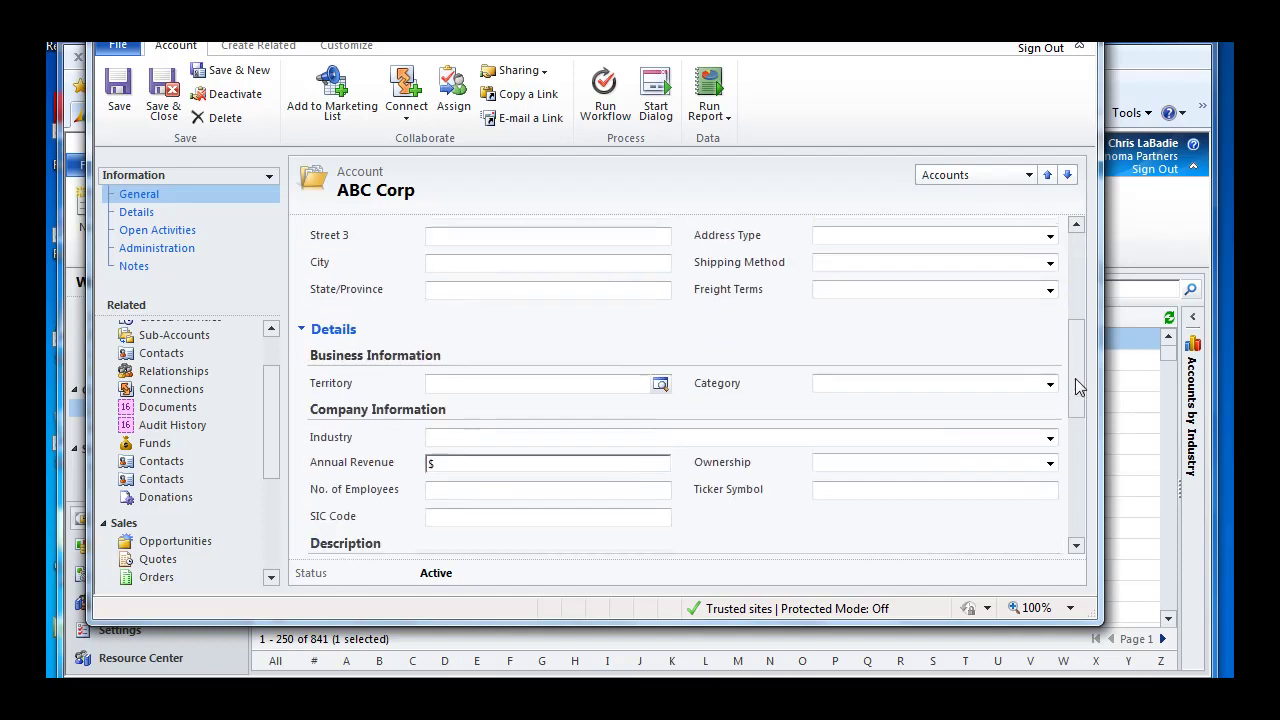
{"action": "type", "text": "Chicago"}
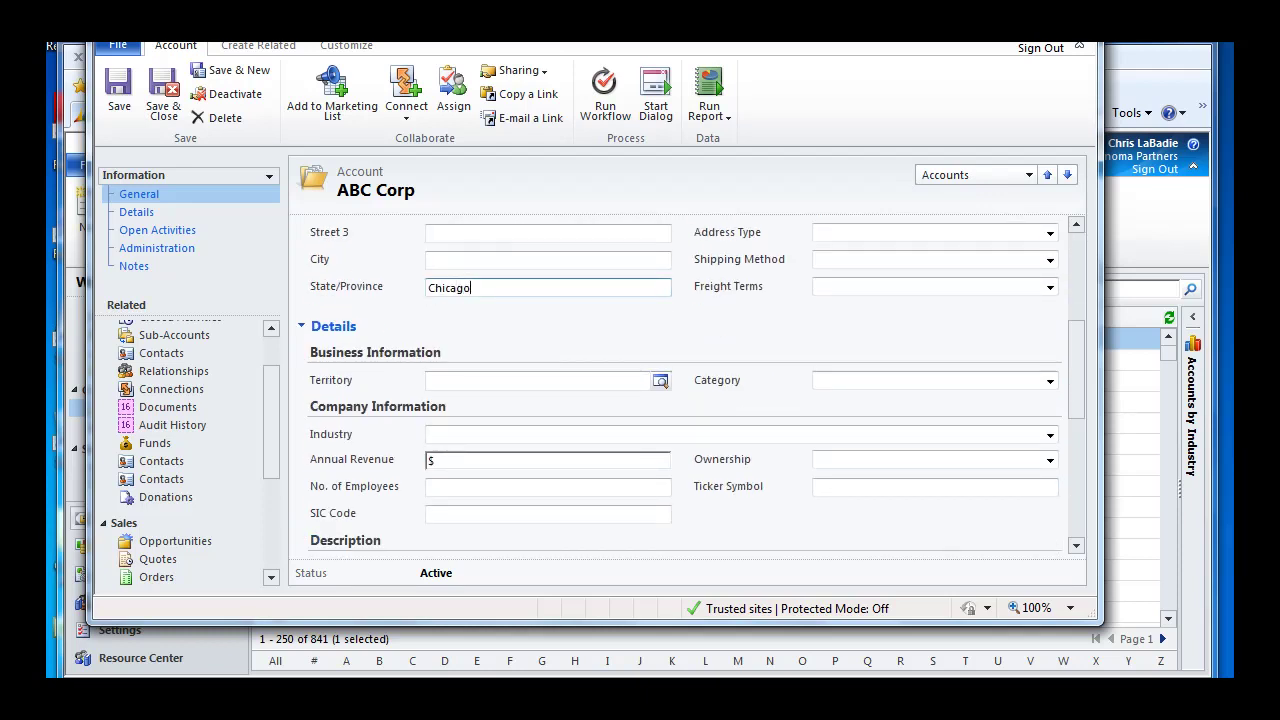
{"action": "left_click", "coordinate": [118, 92]}
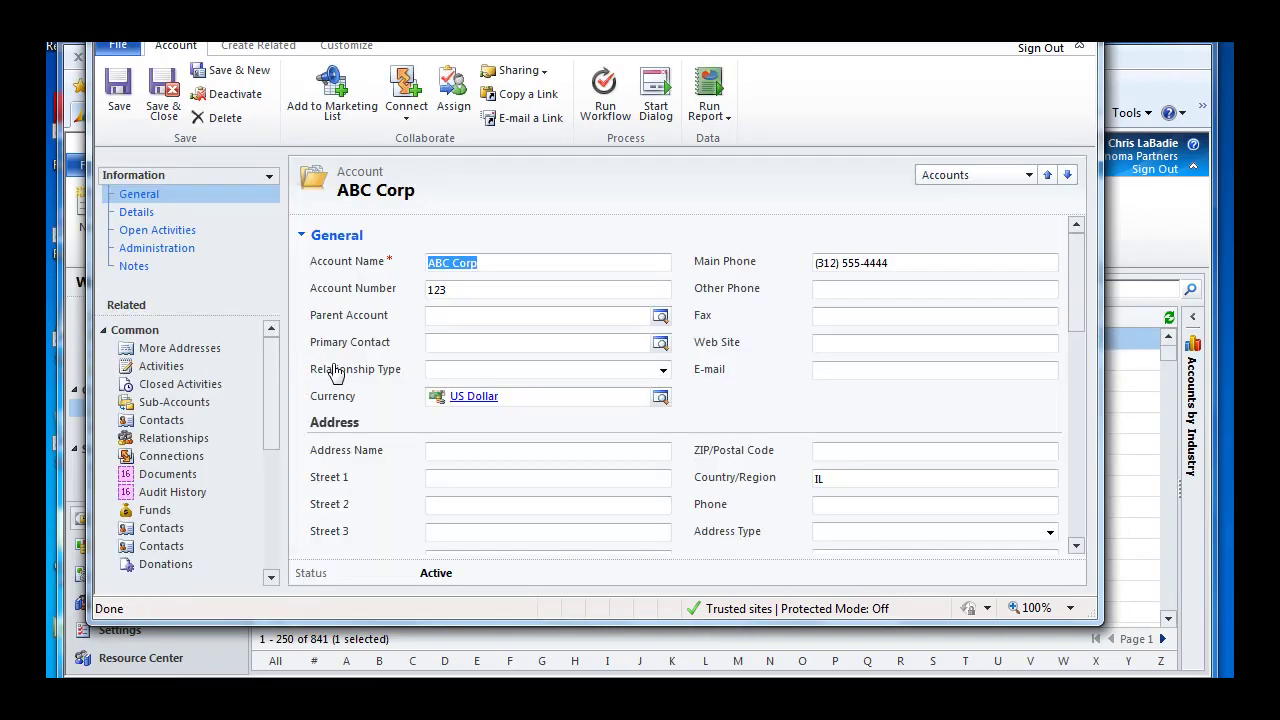
Reopen Audit History to see the Update entry with the new phone, number, country and state
{"action": "left_click", "coordinate": [205, 496]}
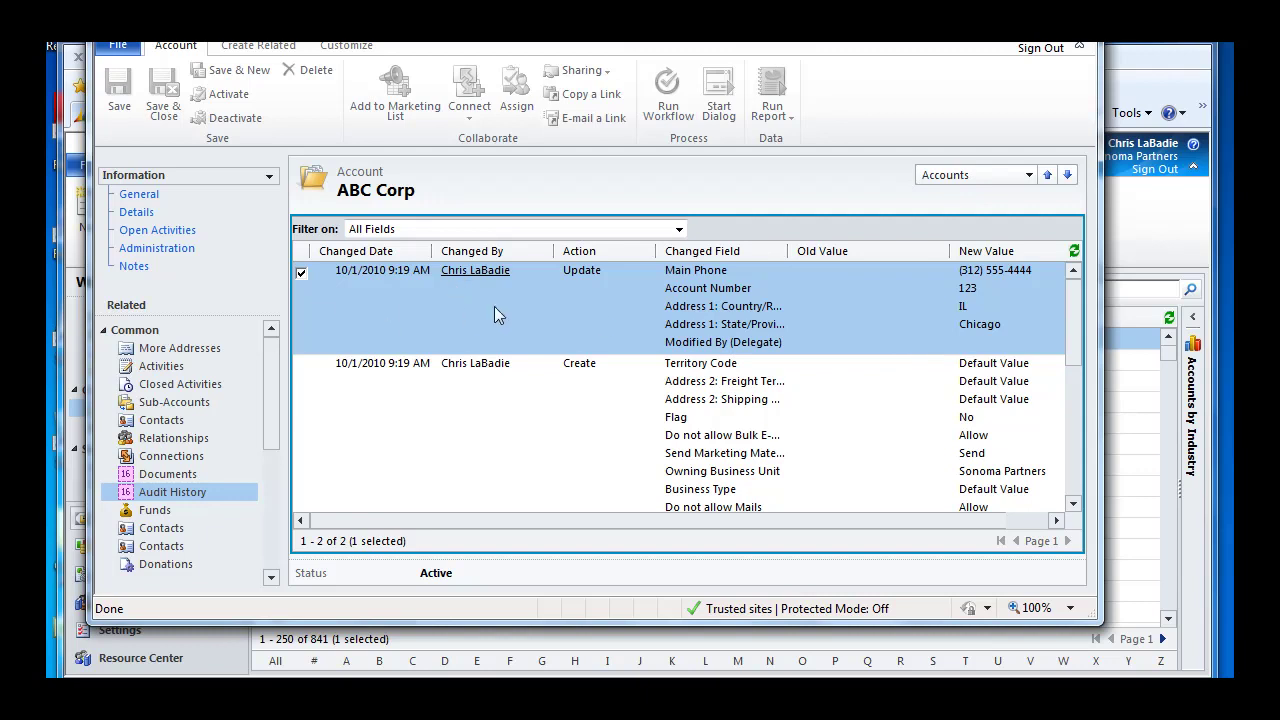
{"action": "left_click", "coordinate": [150, 201]}
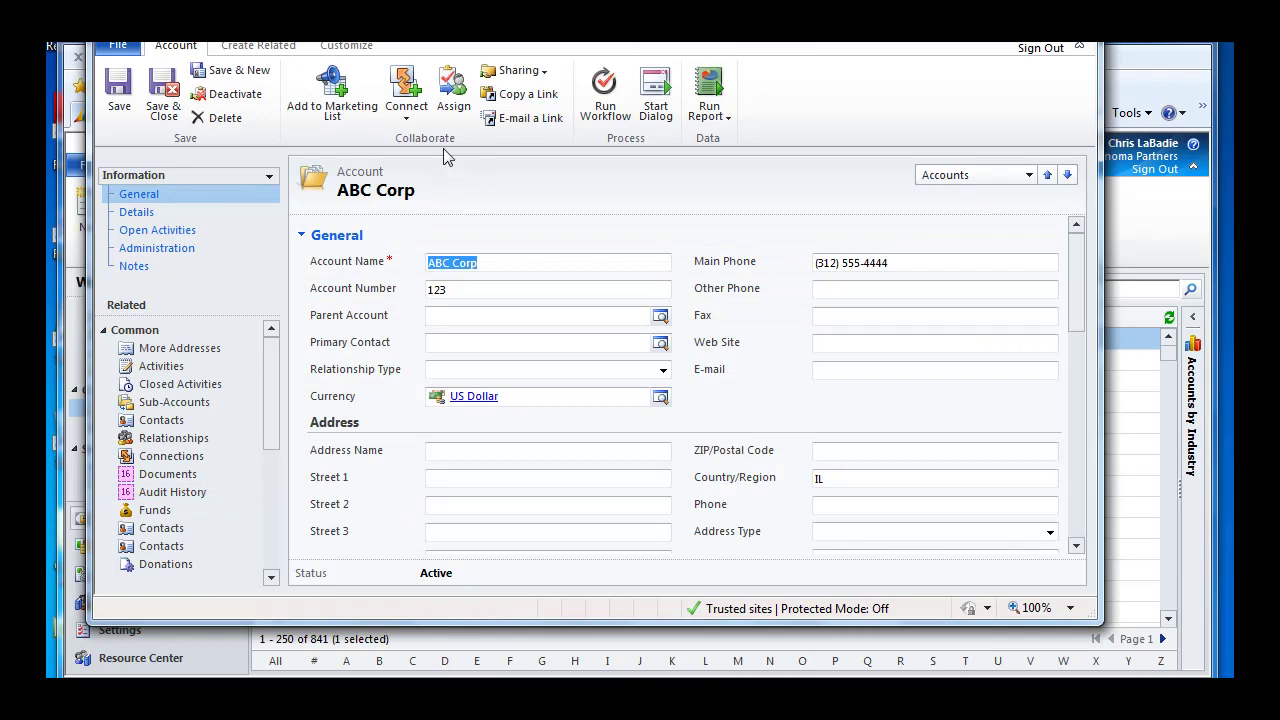
{"action": "left_click", "coordinate": [451, 92]}
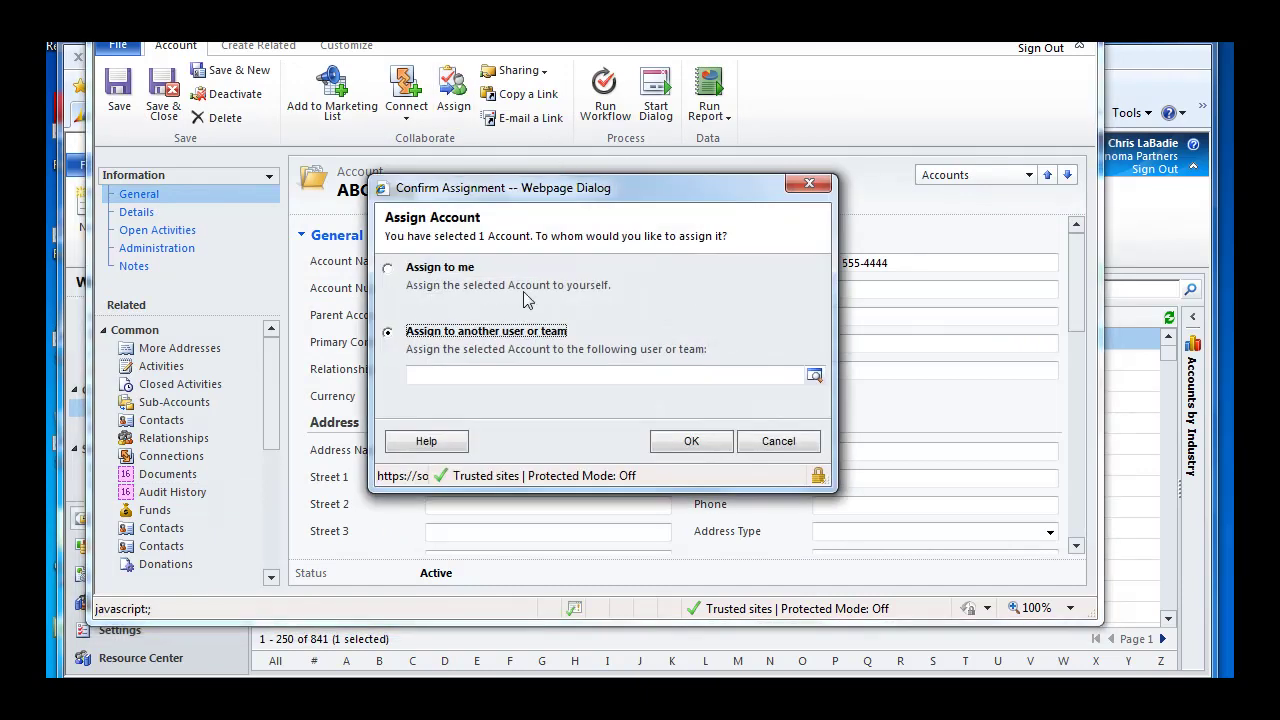
{"action": "left_click", "coordinate": [796, 376]}
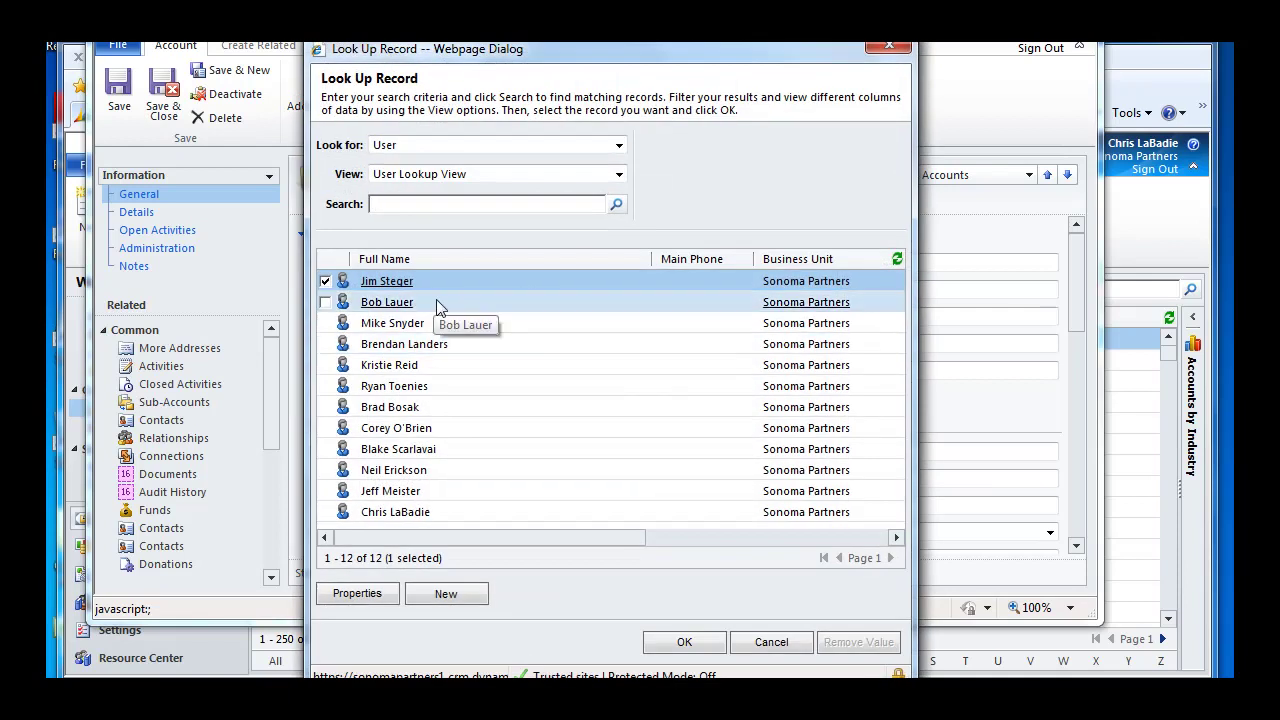
{"action": "double_click", "coordinate": [397, 324]}
{"action": "left_click", "coordinate": [686, 442]}
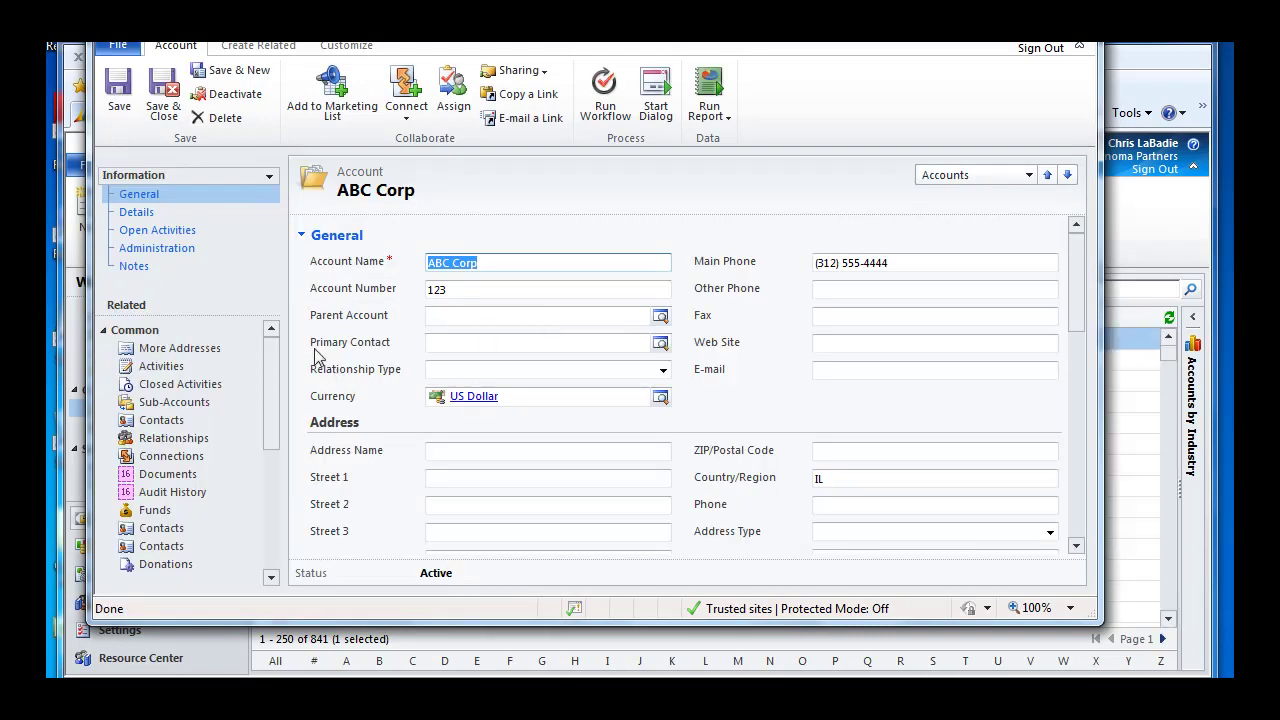
{"action": "left_click", "coordinate": [194, 491]}
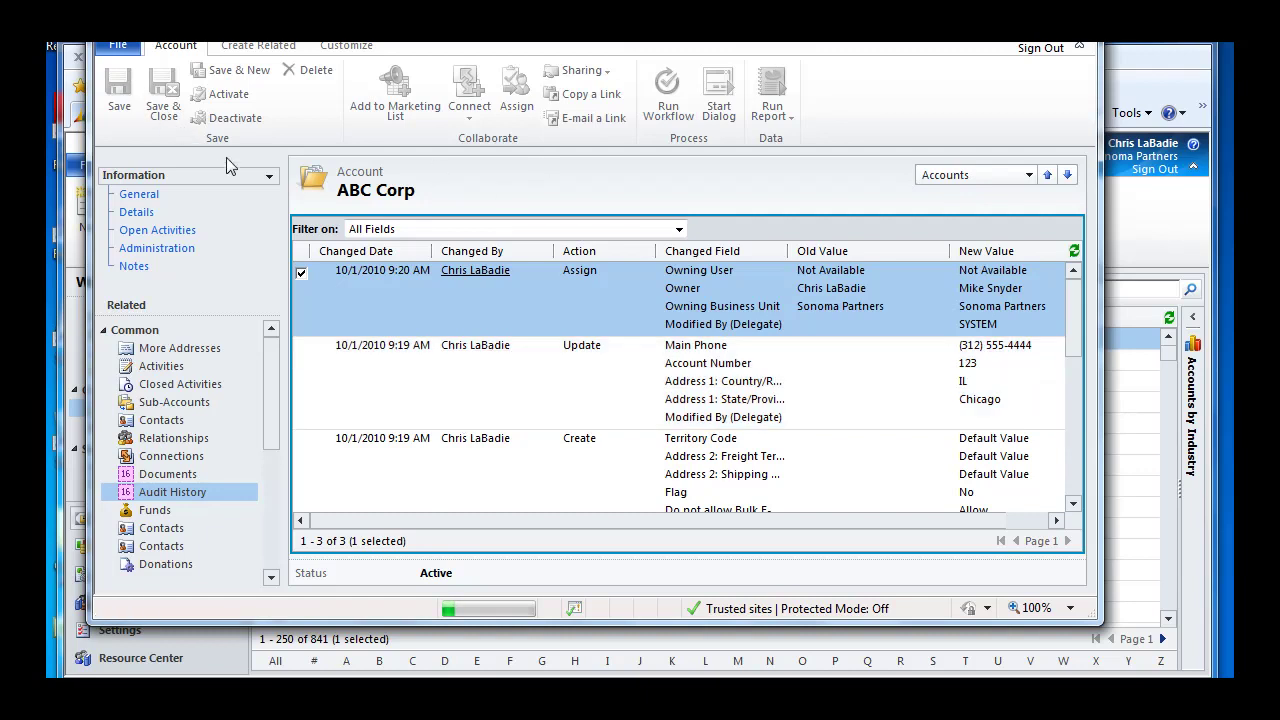
{"action": "left_click", "coordinate": [151, 197]}
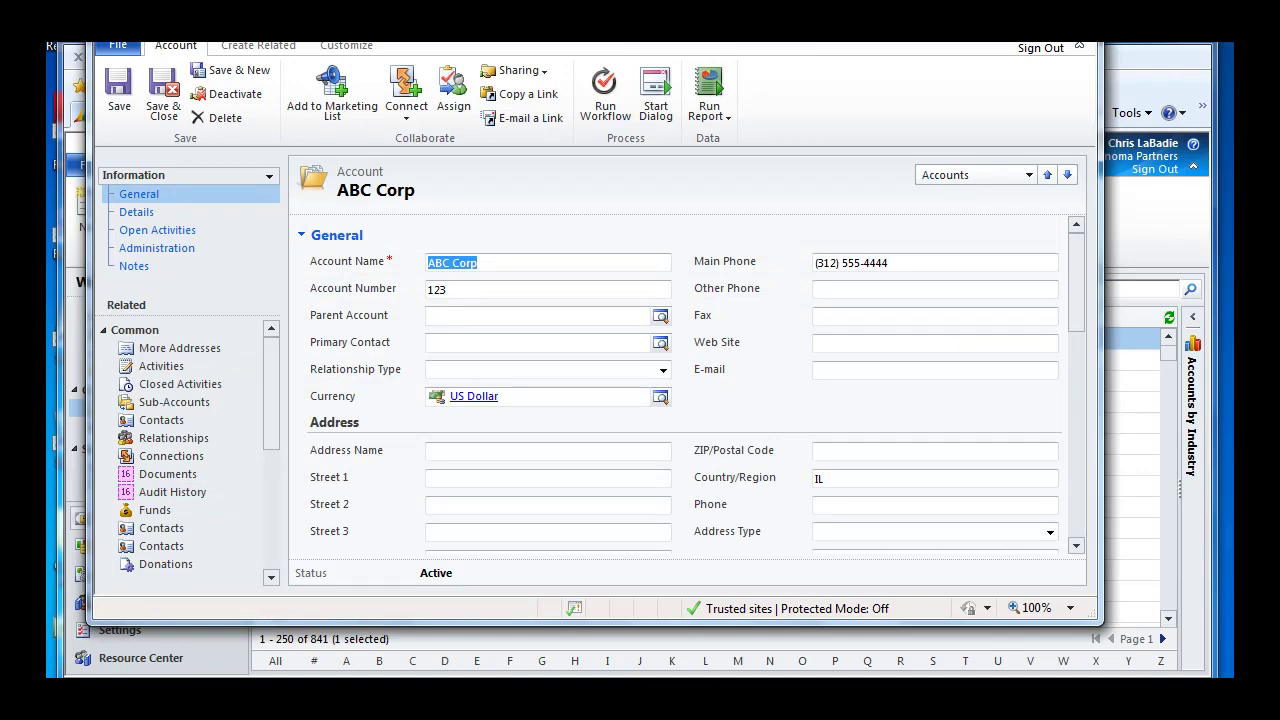
Close the account form and check Global Audit Settings in Auditing, cancelling without changes
{"action": "left_click", "coordinate": [163, 100]}
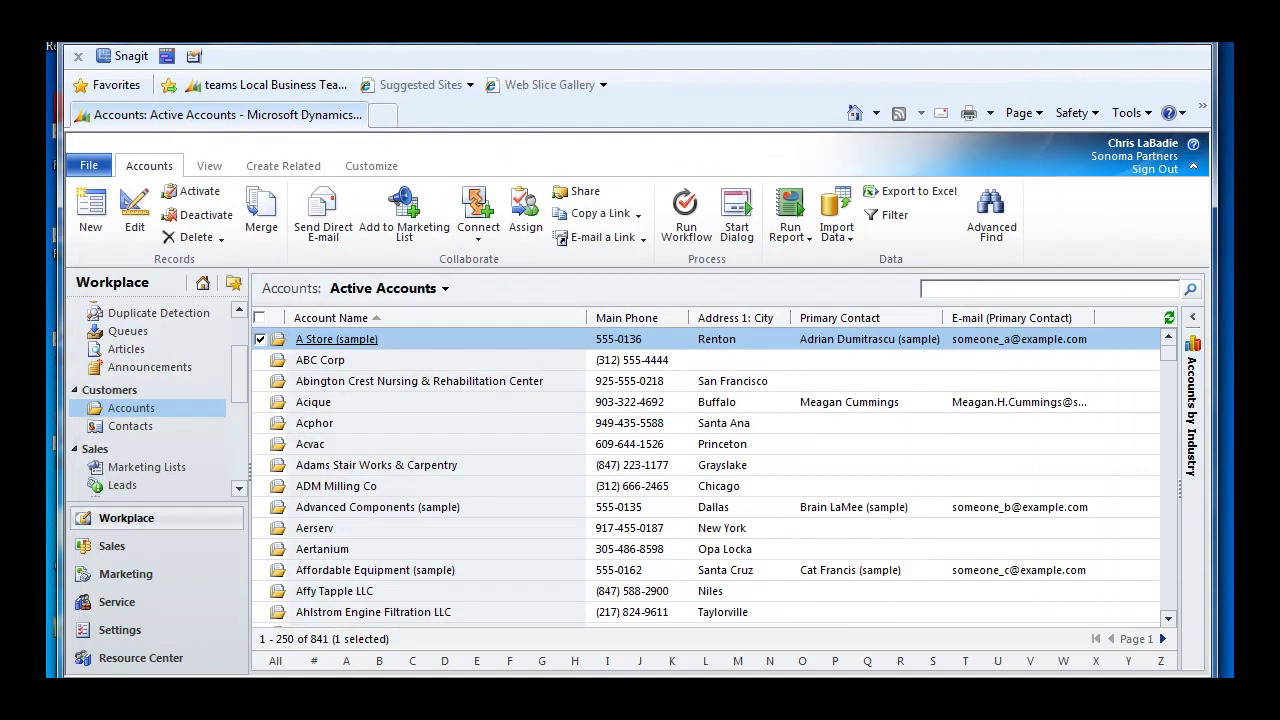
{"action": "left_click", "coordinate": [120, 632]}
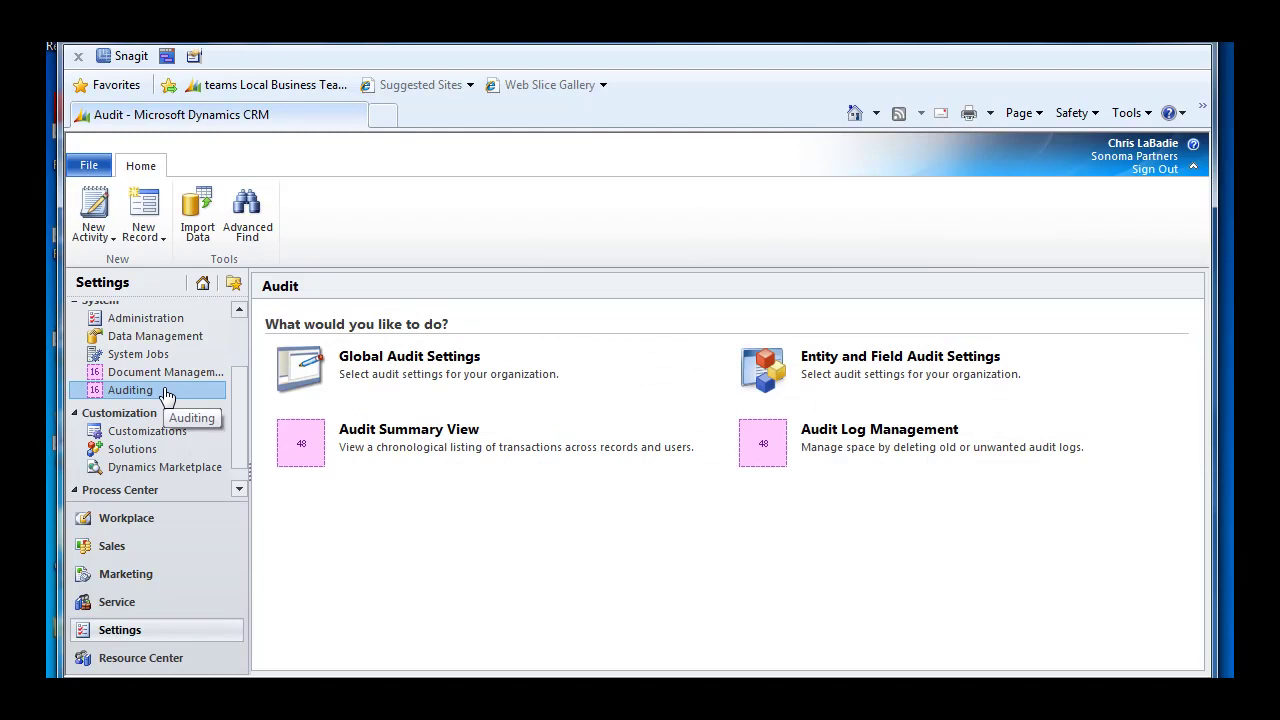
{"action": "left_click", "coordinate": [385, 360]}
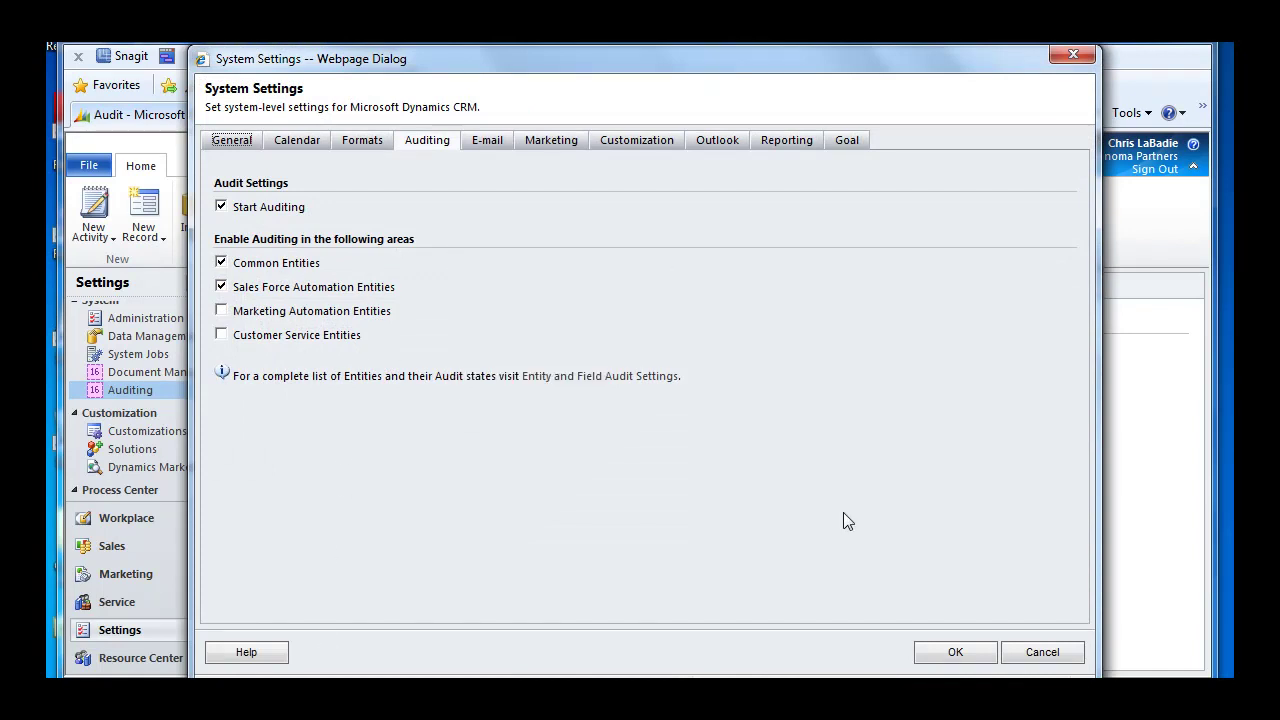
{"action": "left_click", "coordinate": [1062, 655]}
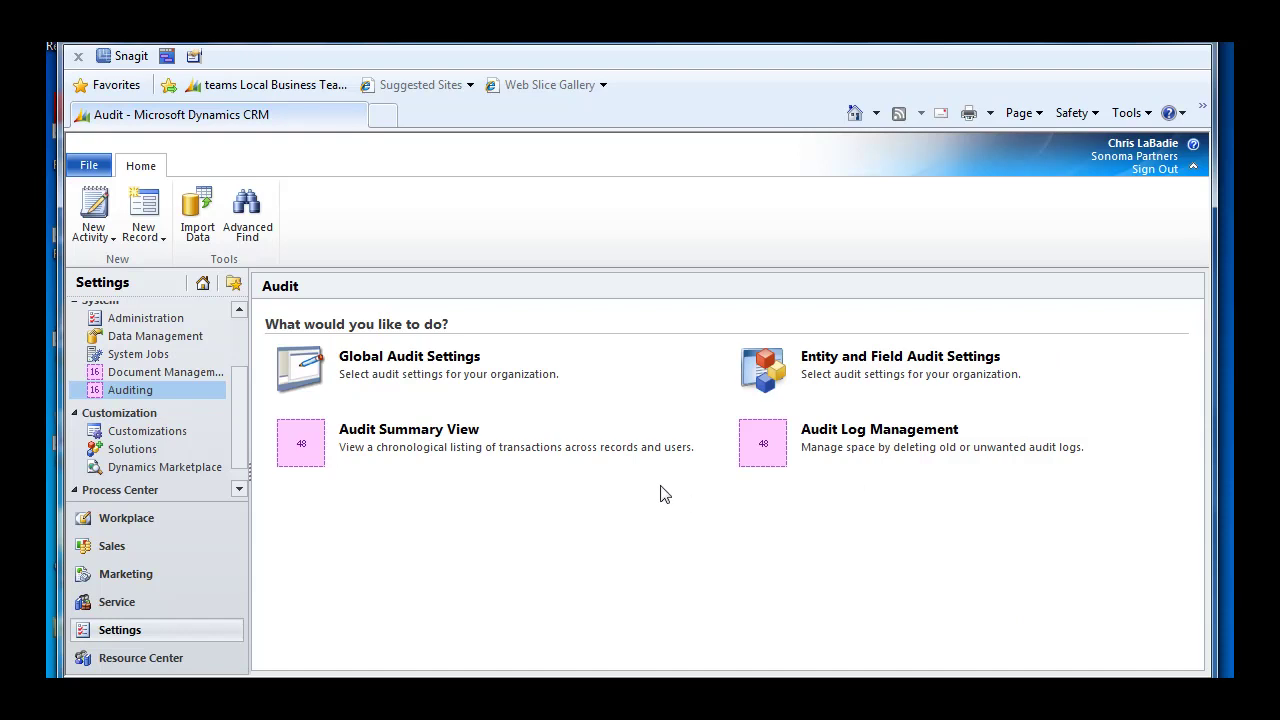
Open the Audit Summary View and scroll its 3,344 entries, newest being ABC Corp's
{"action": "left_click", "coordinate": [417, 430]}
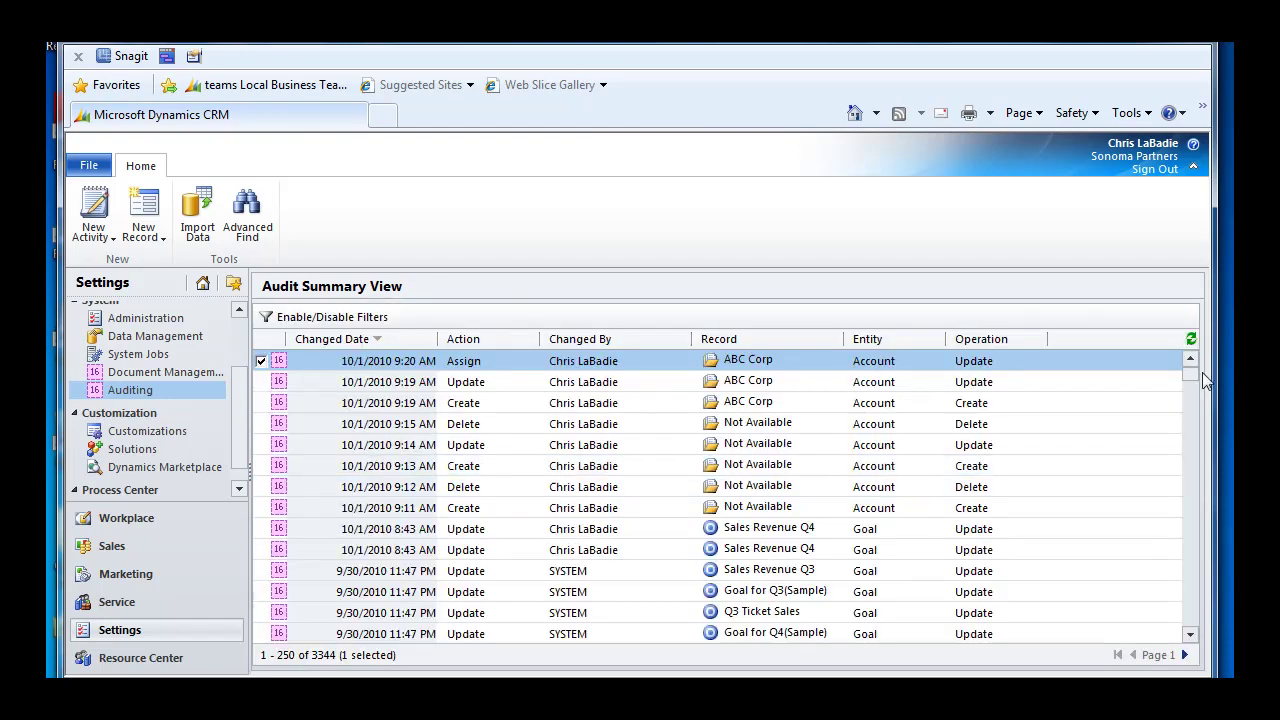
{"action": "left_click_drag", "start_coordinate": [1197, 378], "coordinate": [1181, 538]}
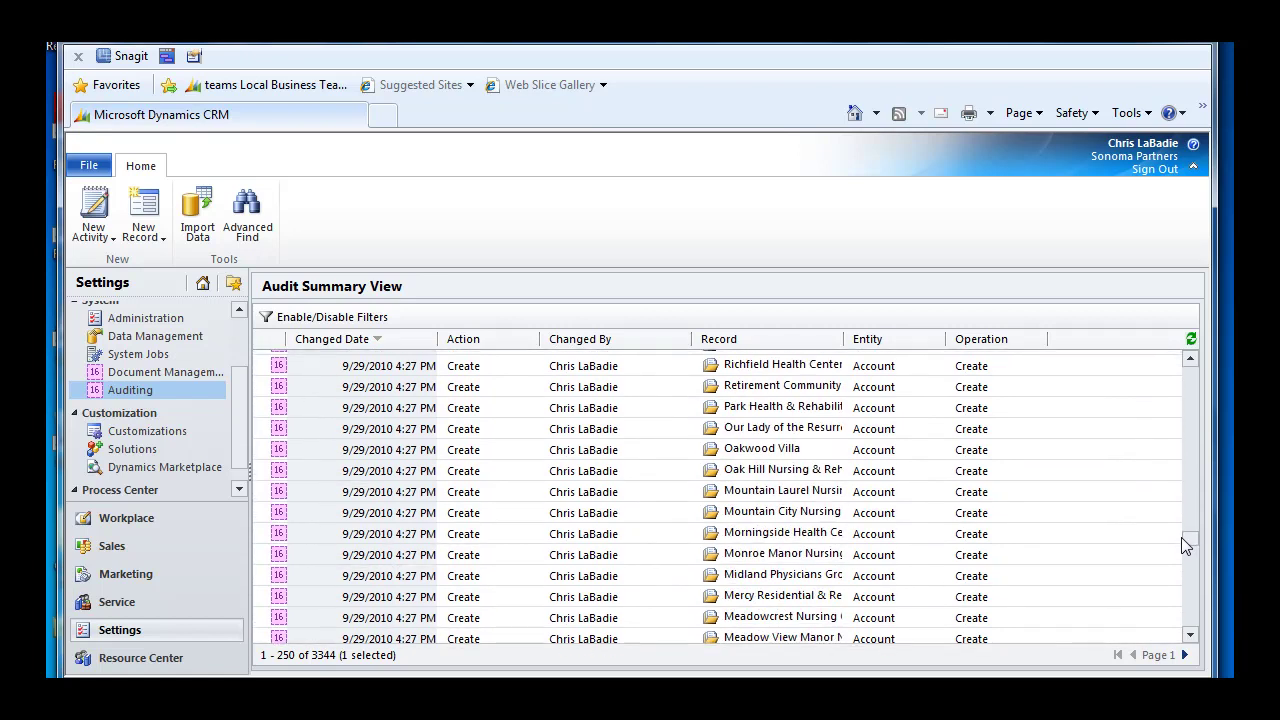
{"action": "mouse_move", "coordinate": [1182, 543]}
{"action": "left_mouse_down"}
{"action": "mouse_move", "coordinate": [1186, 555]}
{"action": "mouse_move", "coordinate": [1189, 346]}
{"action": "left_mouse_up"}
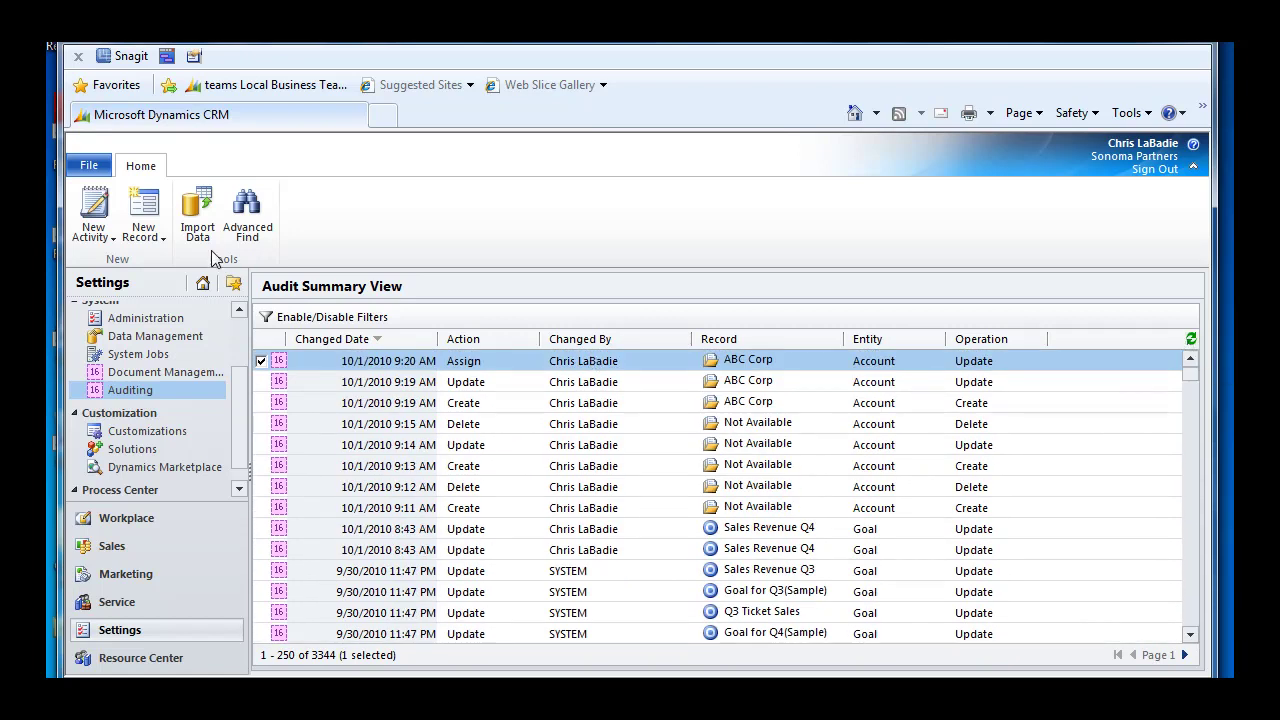
{"action": "left_click_drag", "start_coordinate": [233, 388], "coordinate": [244, 325]}
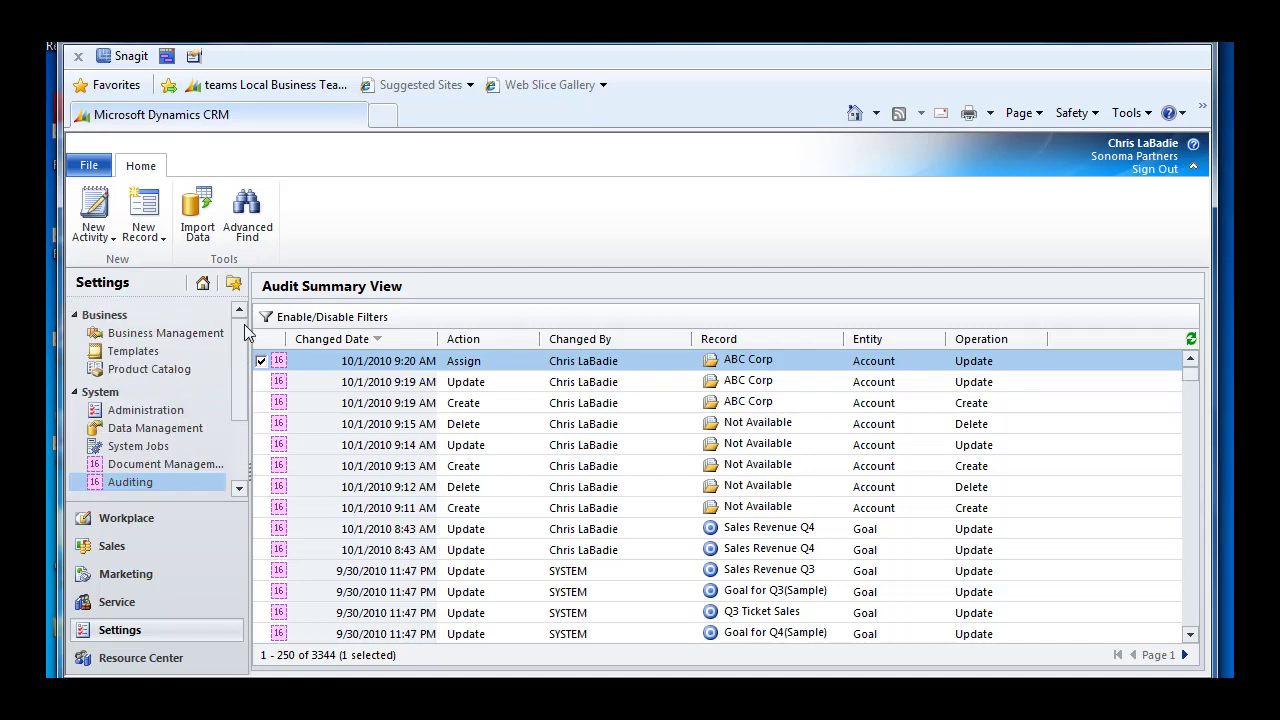
Go back to the main Auditing page from the Settings navigation pane
{"action": "left_click", "coordinate": [174, 486]}
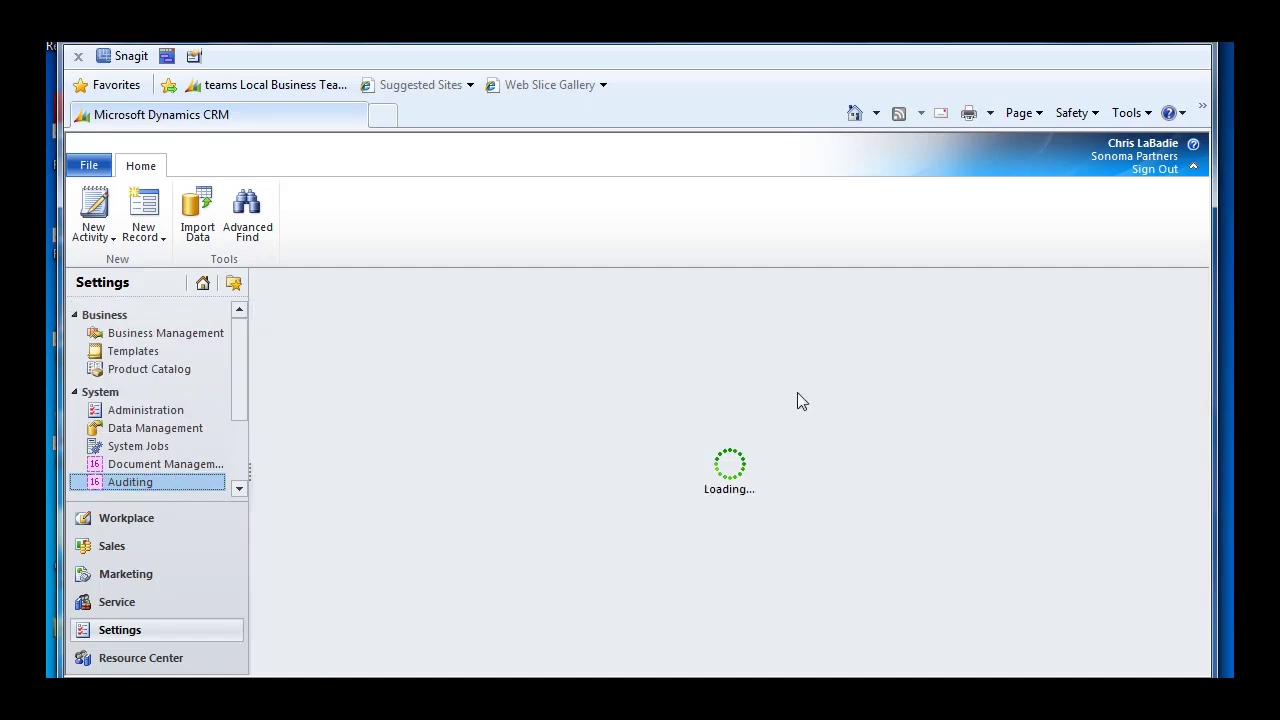